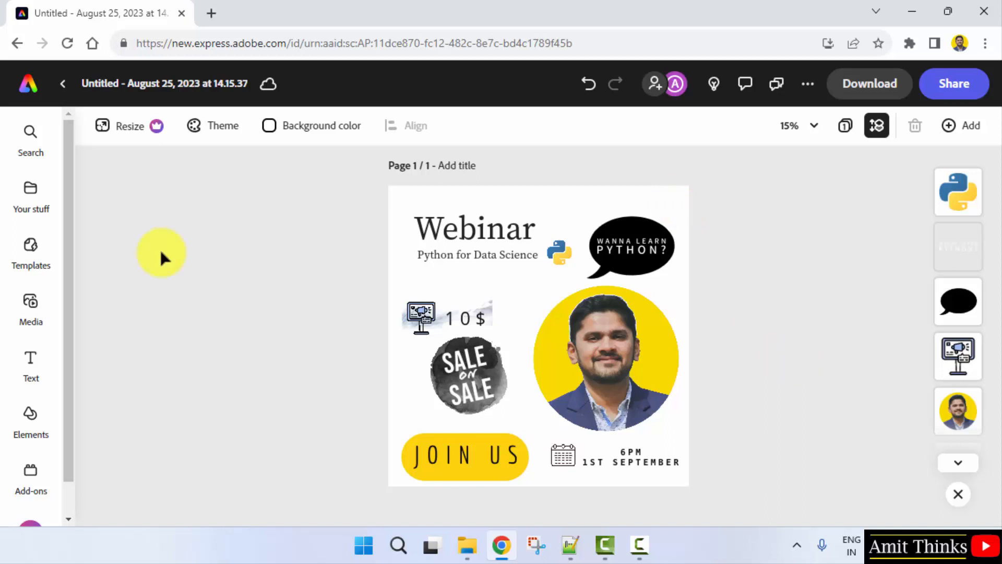
# Step: Insert the 20-second hot-air balloon clip from the Seasonal stock videos and skip the scene tour
pyautogui.click(45, 322)
pyautogui.click(161, 167)
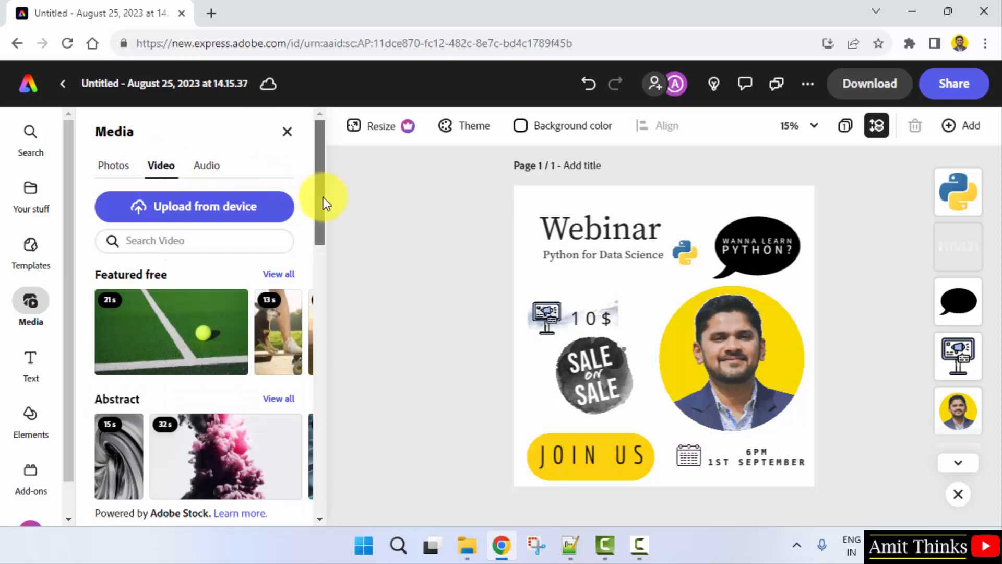
pyautogui.moveTo(323, 197); pyautogui.dragTo(308, 303)
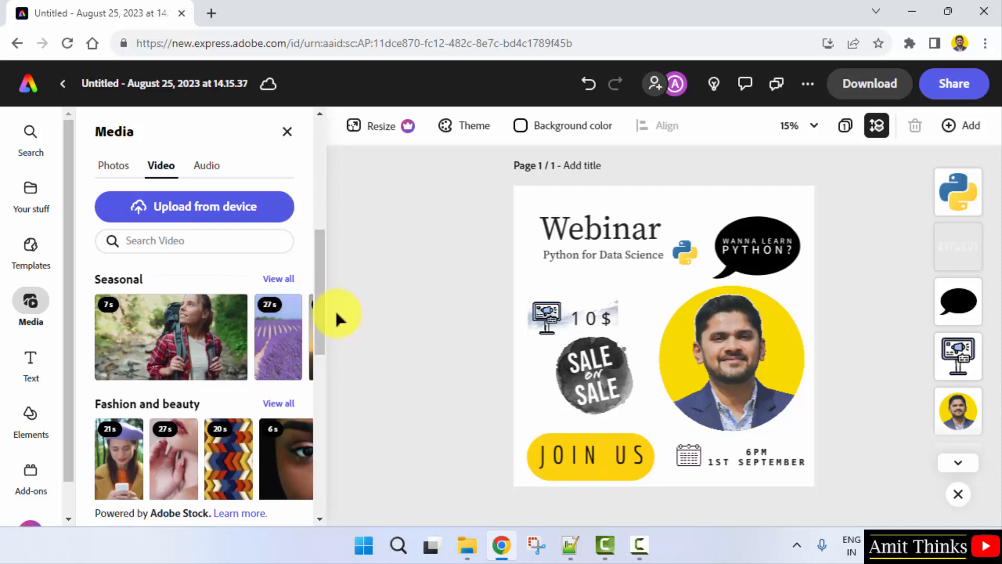
pyautogui.click(292, 334)
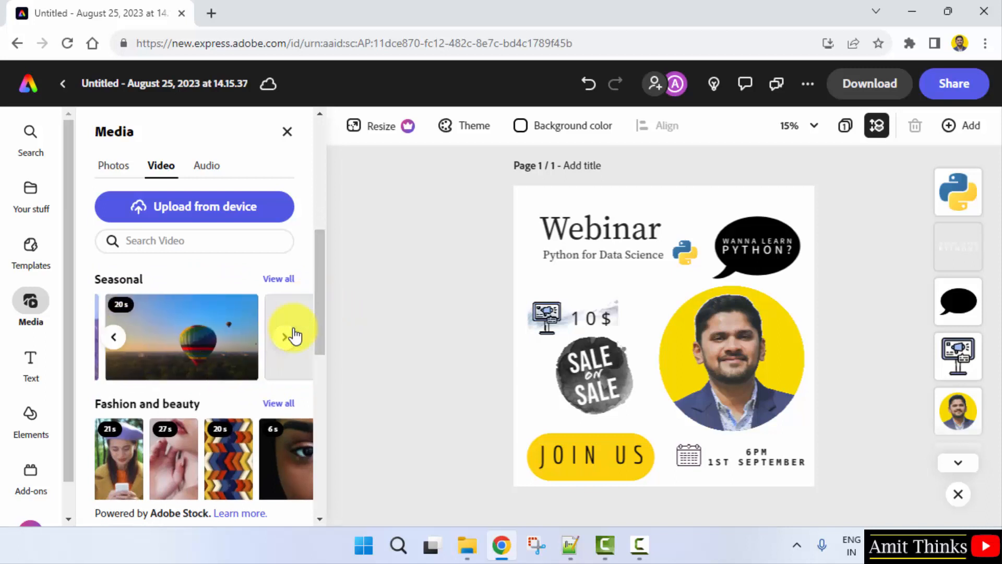
pyautogui.click(165, 353)
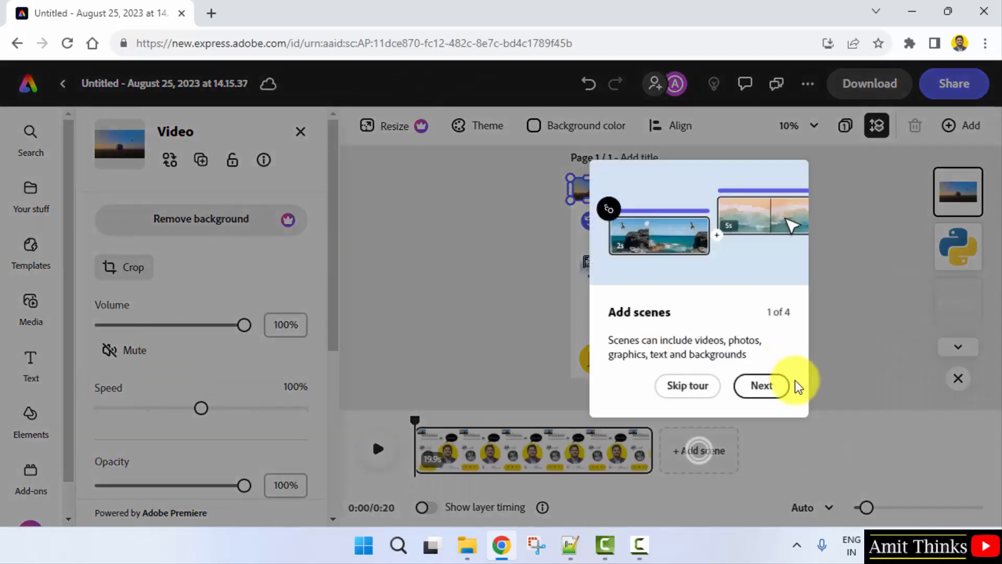
pyautogui.click(697, 389)
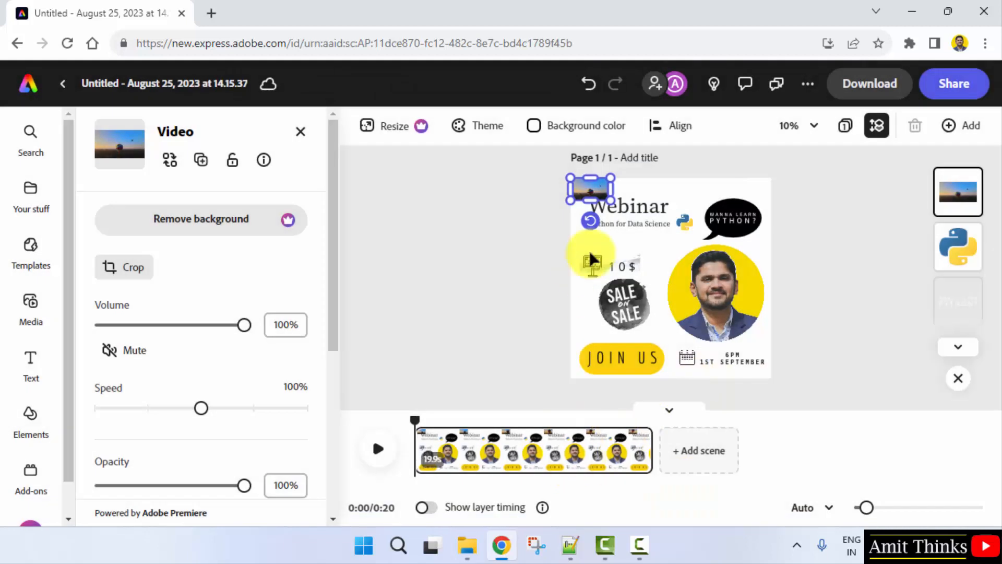
# Step: Move the balloon video to the middle of the page, enlarge it over part of the portrait, and play it back
pyautogui.moveTo(595, 182); pyautogui.dragTo(741, 315)
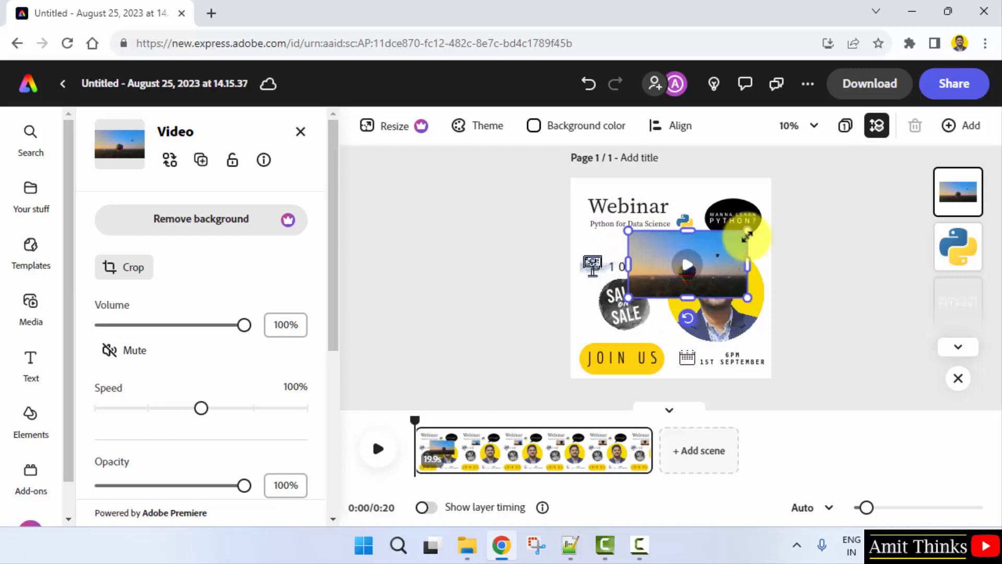
pyautogui.click(685, 271)
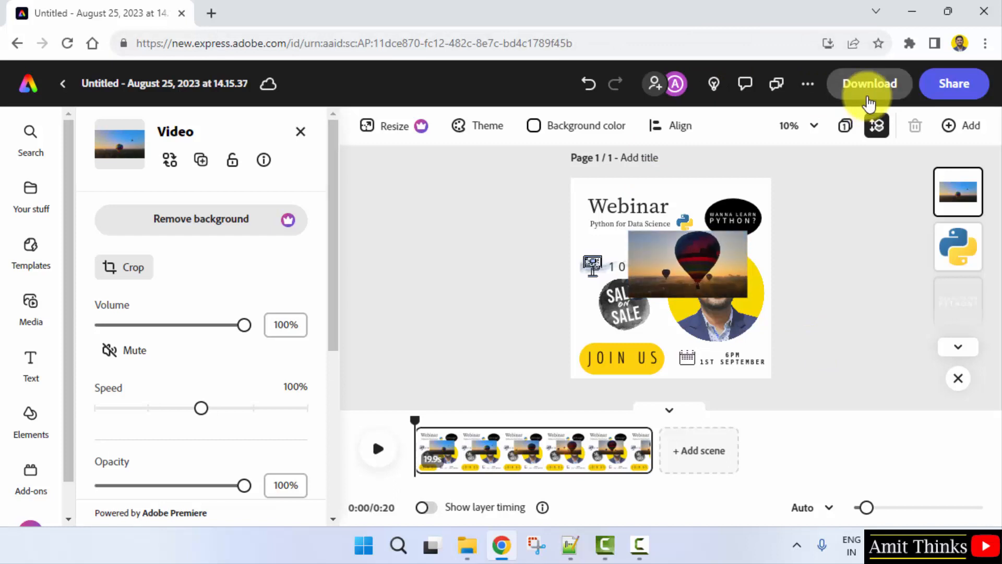
pyautogui.click(713, 276)
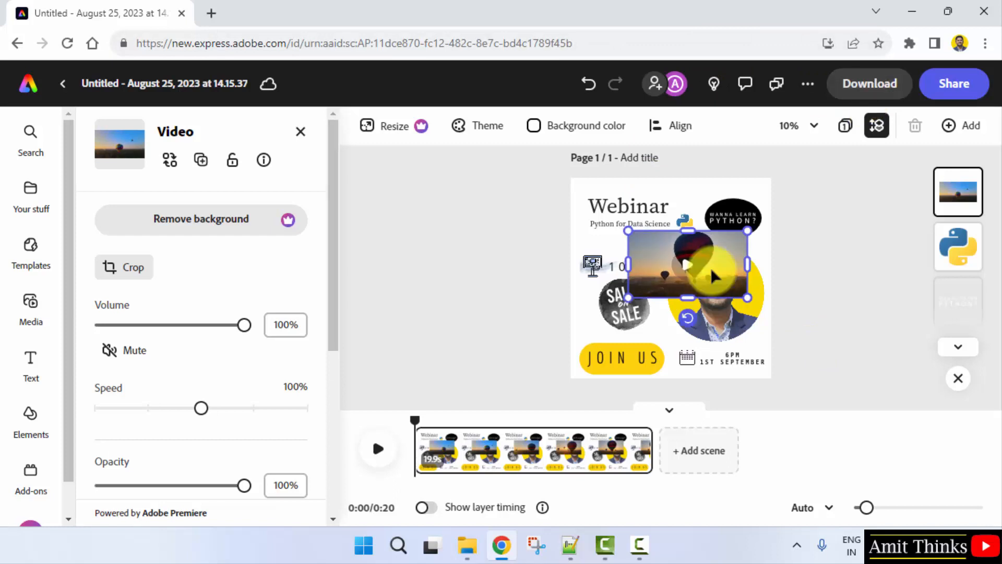
pyautogui.click(697, 267)
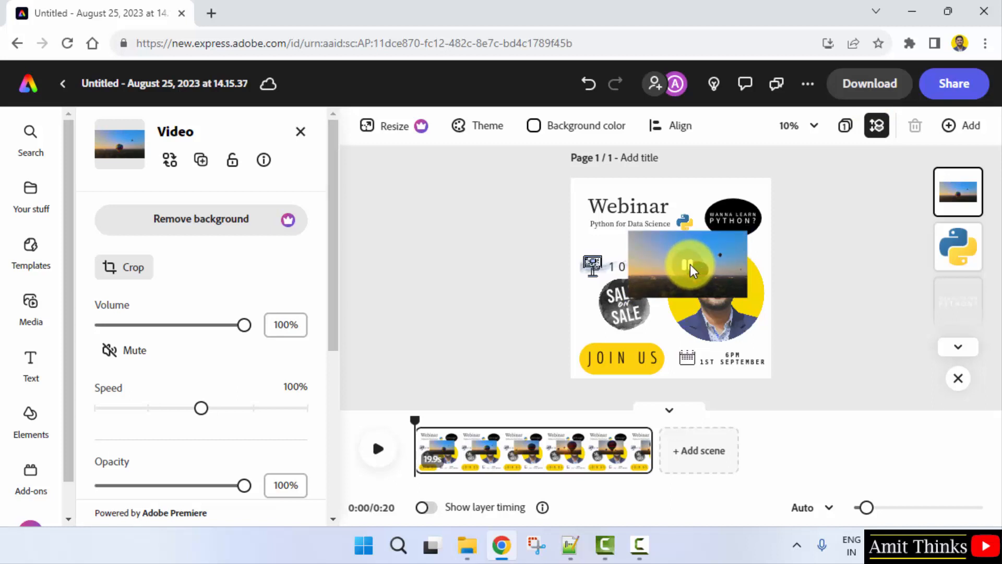
pyautogui.click(690, 264)
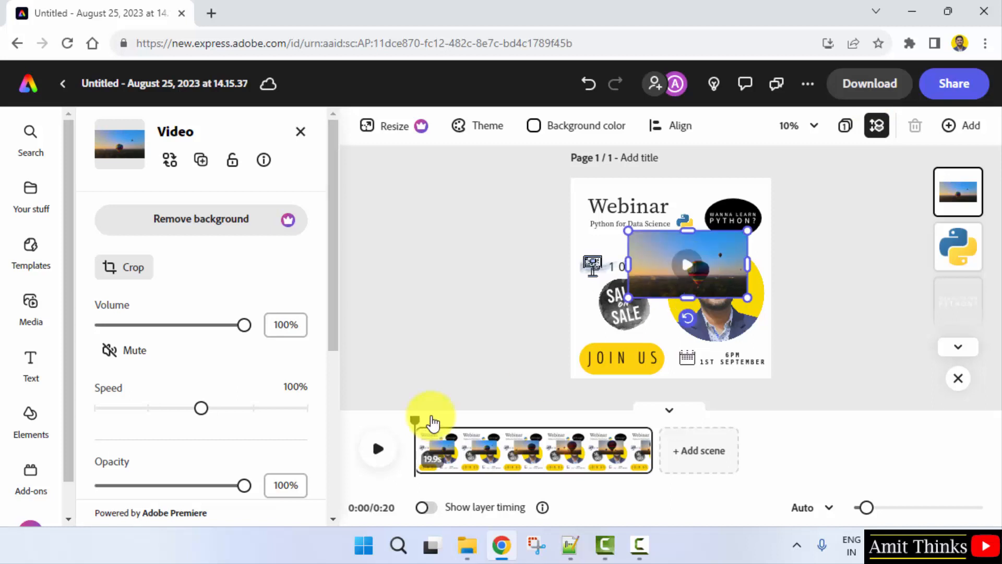
# Step: Trim the scene from both ends to about 8.5 s on the timeline and play the balloon video
pyautogui.moveTo(644, 453); pyautogui.dragTo(568, 463)
pyautogui.moveTo(419, 450); pyautogui.dragTo(471, 453)
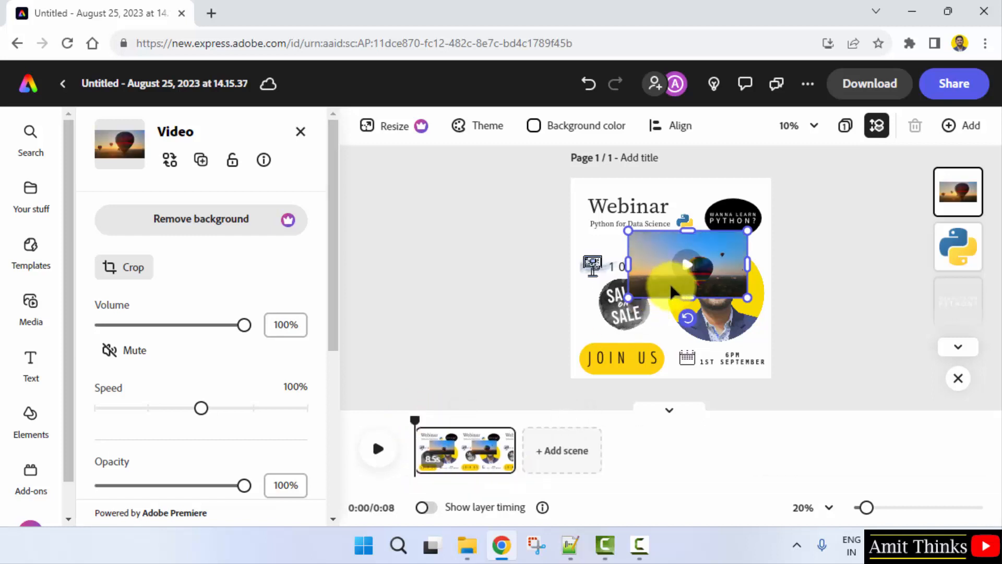
pyautogui.click(688, 268)
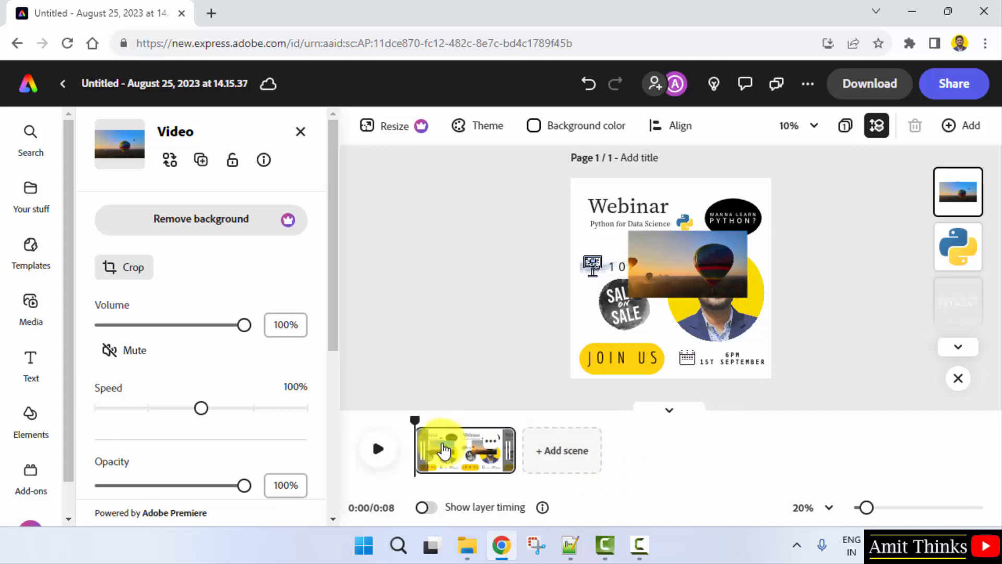
# Step: Delete the balloon video from the page and collapse the timeline
pyautogui.click(799, 302)
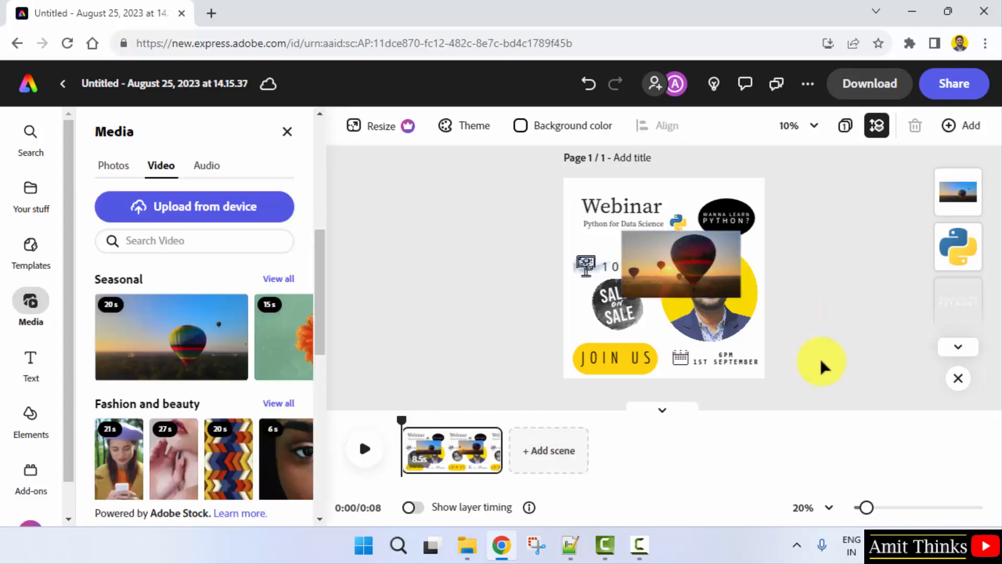
pyautogui.click(694, 265)
pyautogui.rightClick(697, 268)
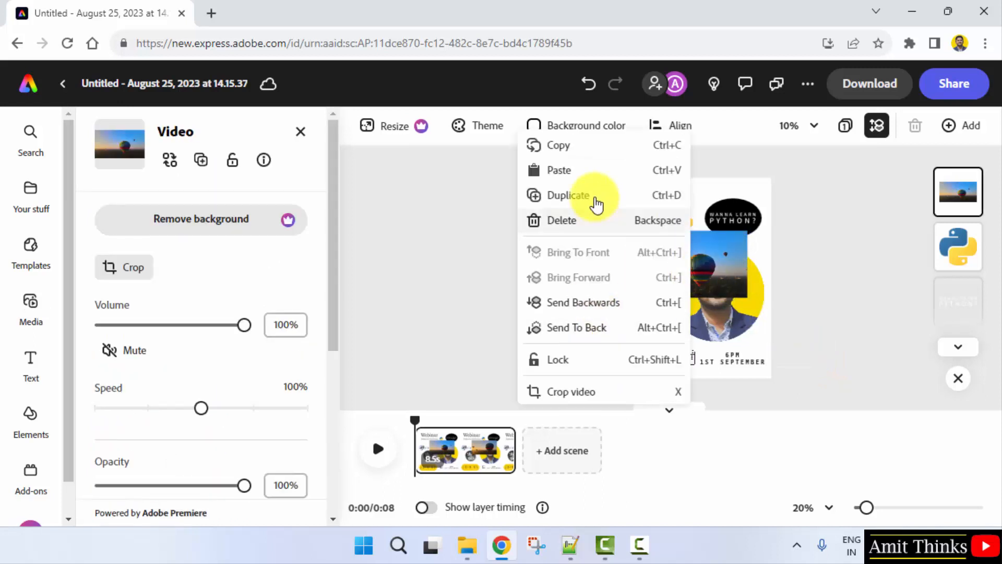
pyautogui.click(580, 223)
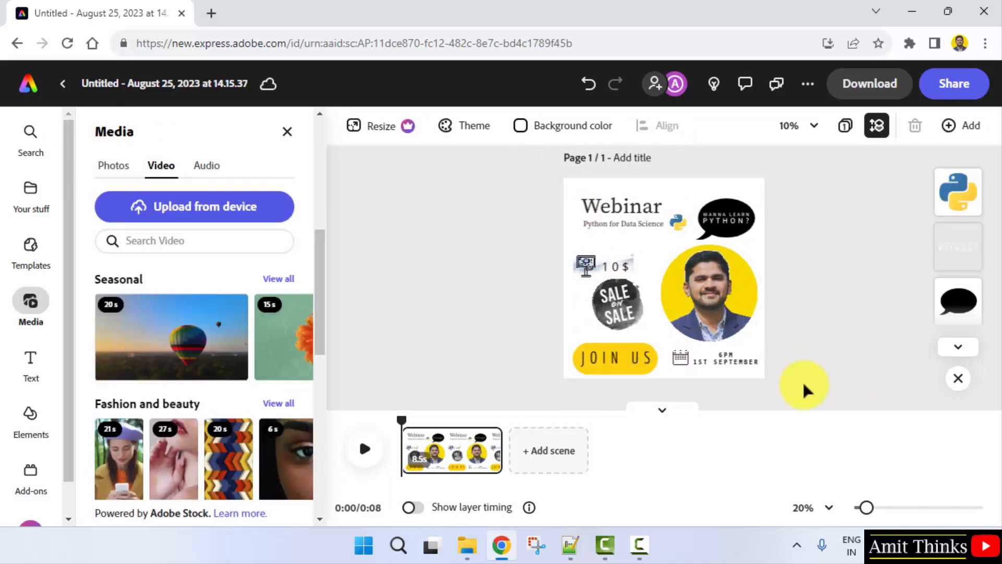
pyautogui.click(662, 412)
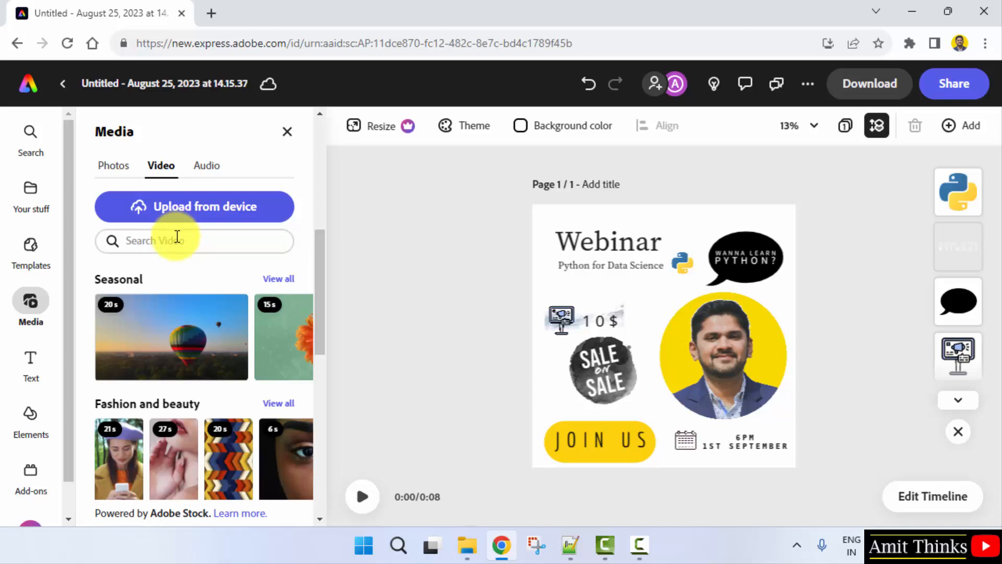
# Step: Search the stock videos for "learn" and insert the 12-second portrait-format clip of a man at a computer
pyautogui.write('learn')
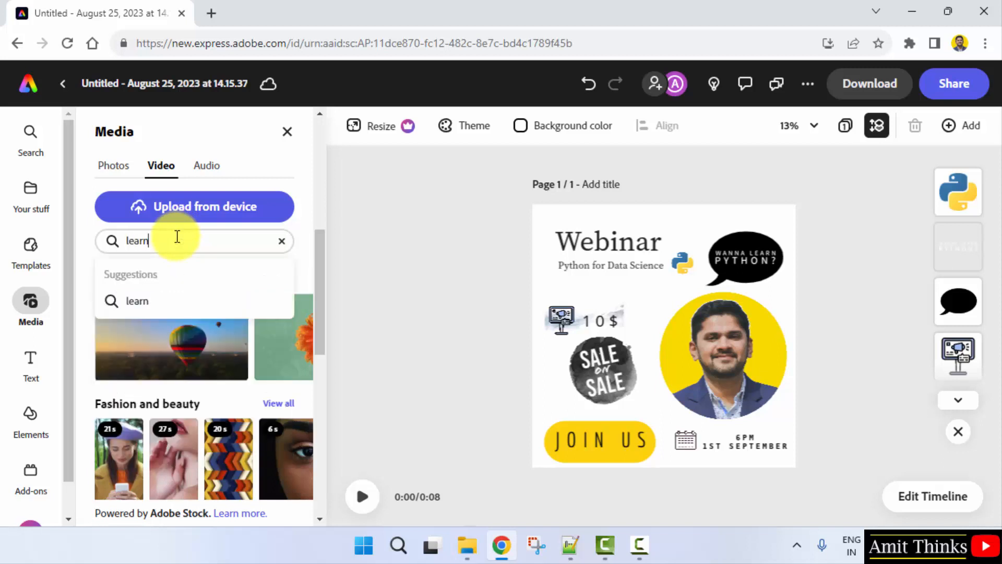
pyautogui.press('Return')
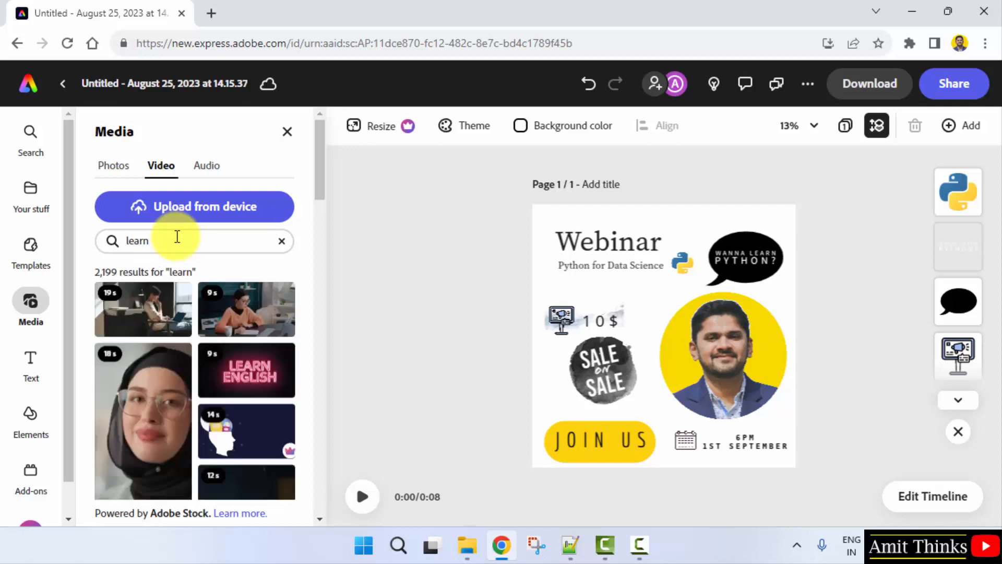
pyautogui.moveTo(322, 157); pyautogui.dragTo(321, 195)
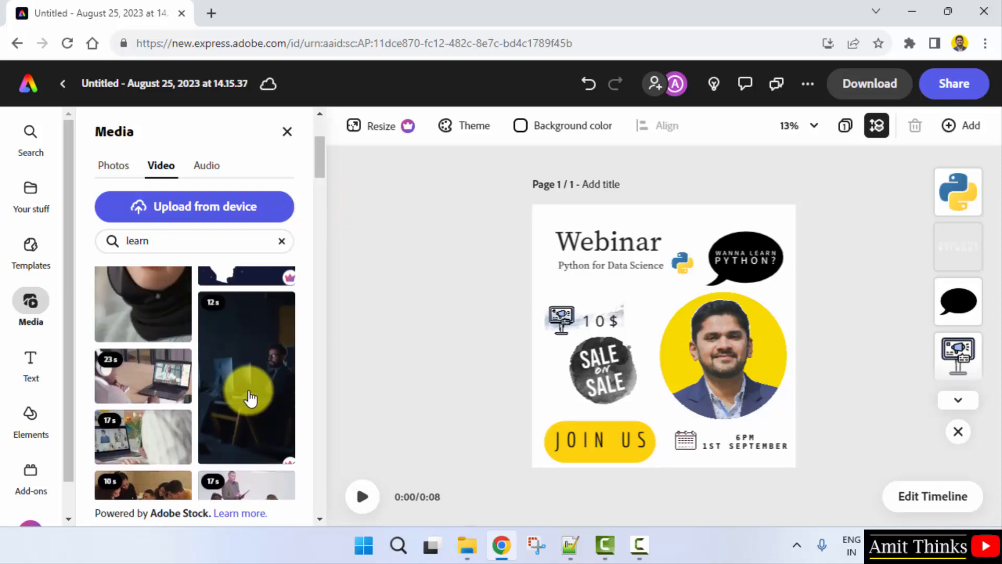
pyautogui.click(250, 398)
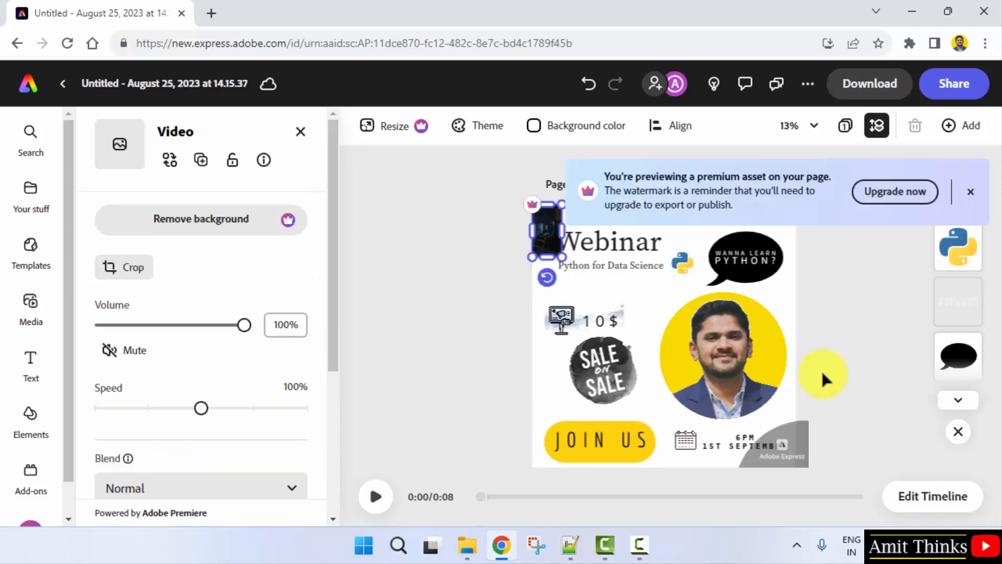
# Step: Delete the round portrait photo and place the clip of the man at a computer in its spot, enlarged
pyautogui.click(730, 333)
pyautogui.press('Delete')
pyautogui.click(553, 241)
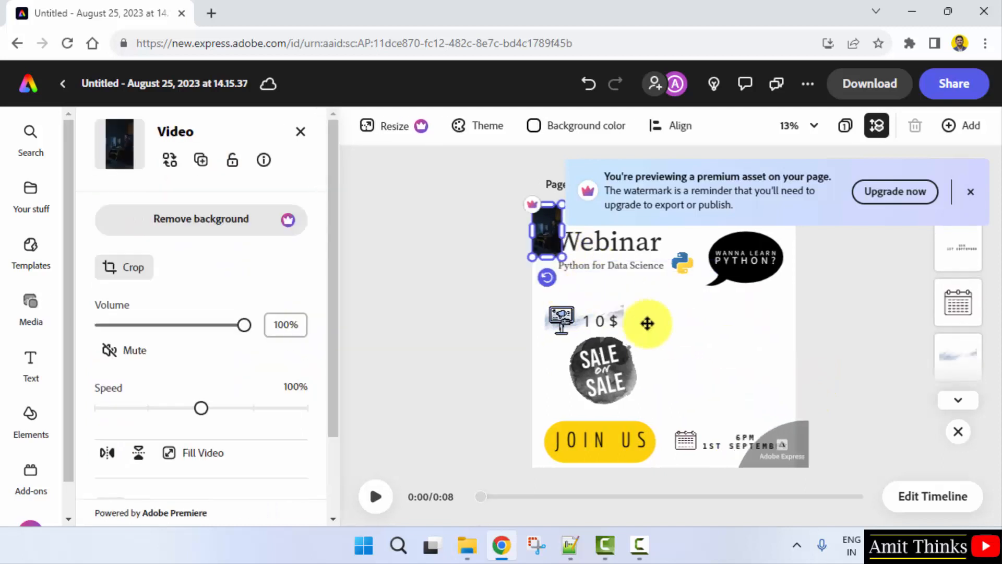
pyautogui.moveTo(647, 323); pyautogui.dragTo(770, 372)
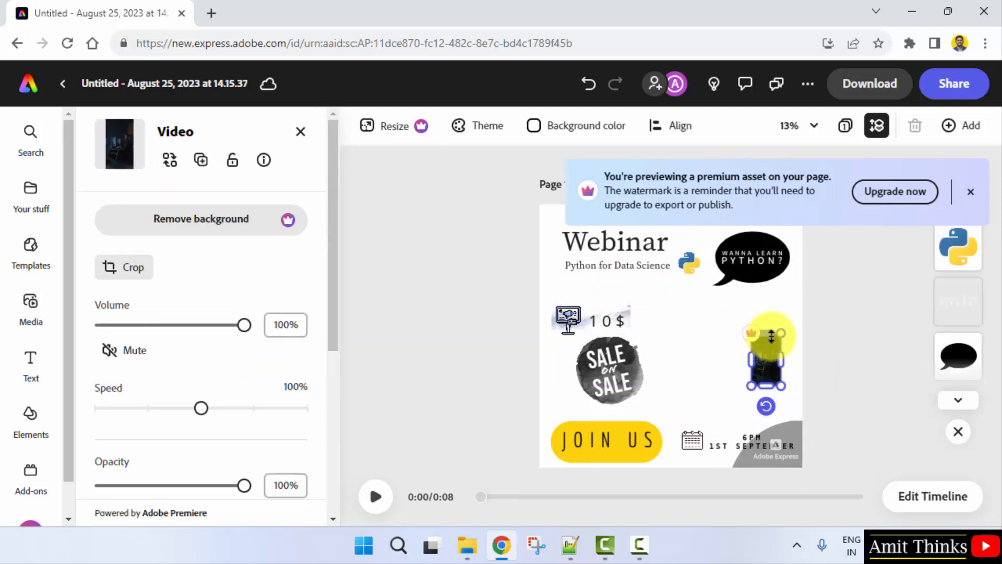
pyautogui.moveTo(772, 337); pyautogui.dragTo(752, 328)
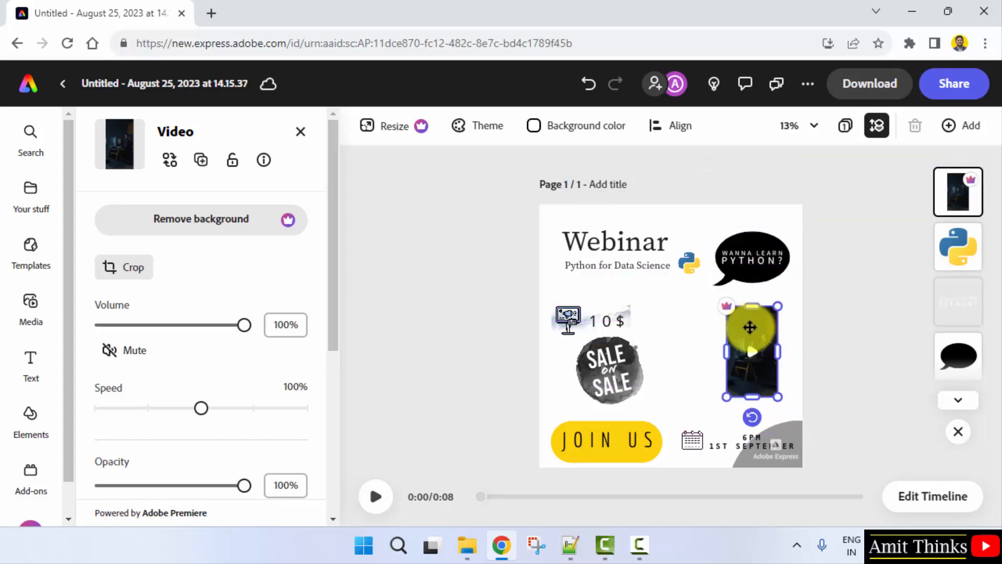
pyautogui.moveTo(778, 396); pyautogui.dragTo(785, 409)
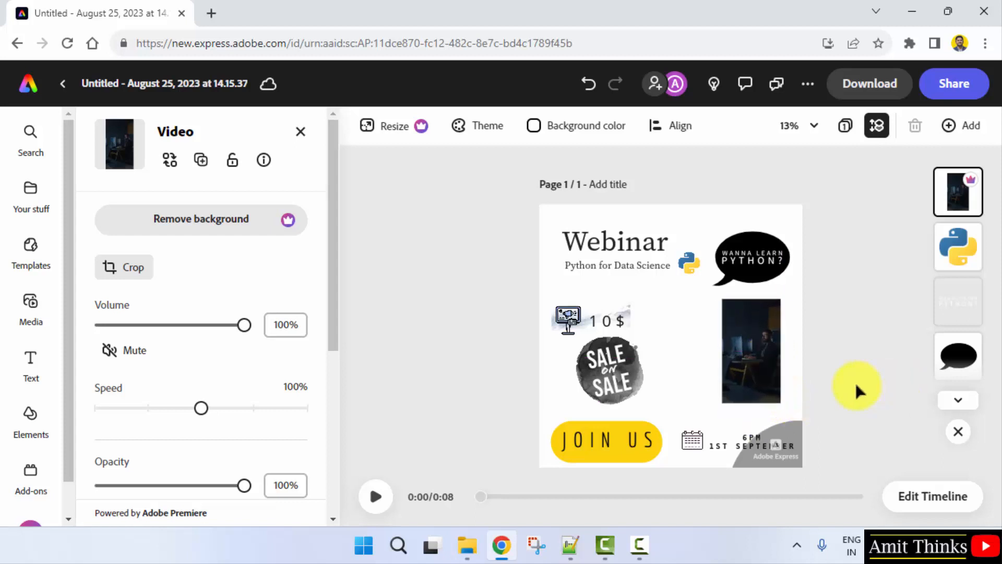
# Step: Shift the computer clip toward the page centre and play it at 50% zoom to preview it
pyautogui.click(798, 125)
pyautogui.click(723, 263)
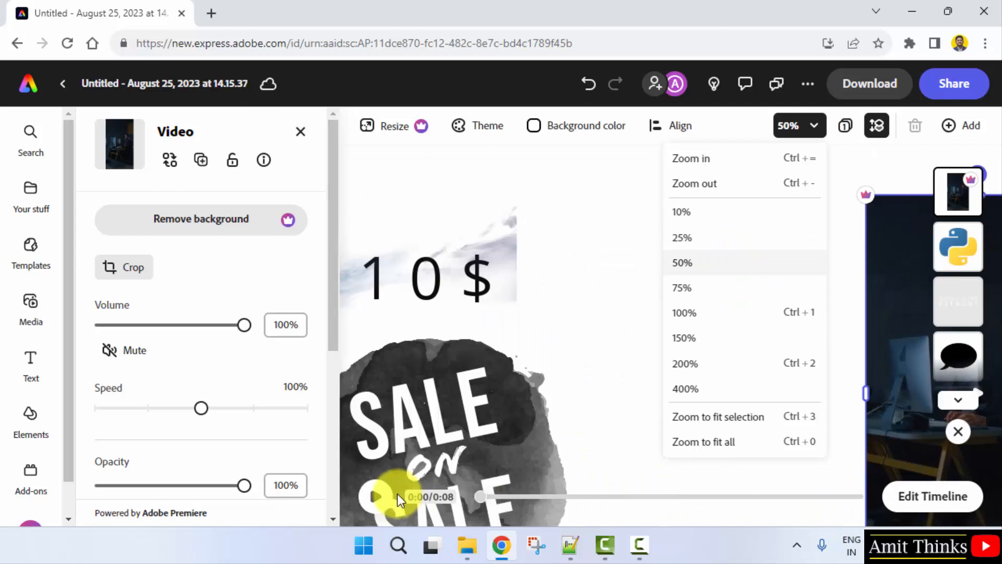
pyautogui.moveTo(825, 365); pyautogui.dragTo(828, 363)
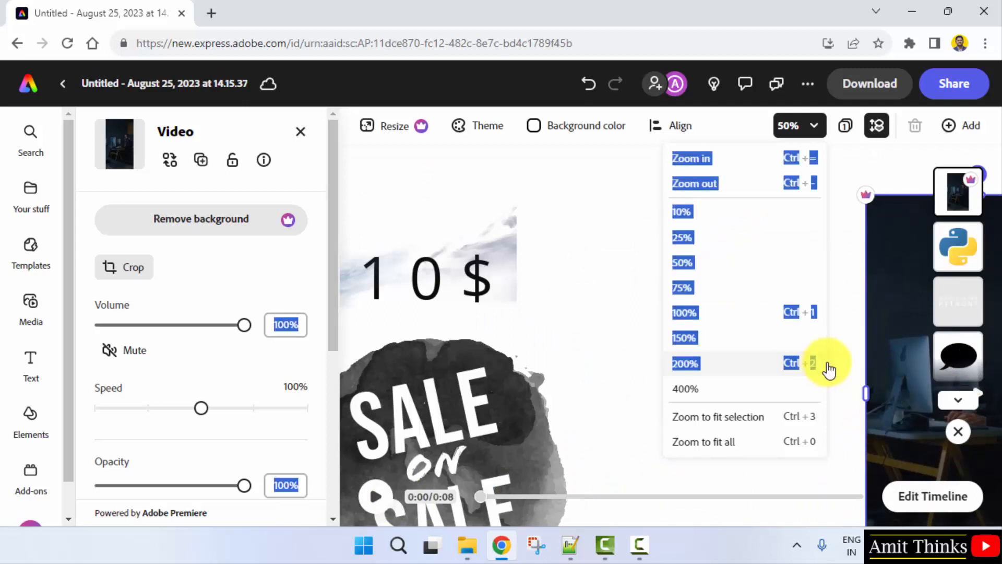
pyautogui.click(856, 357)
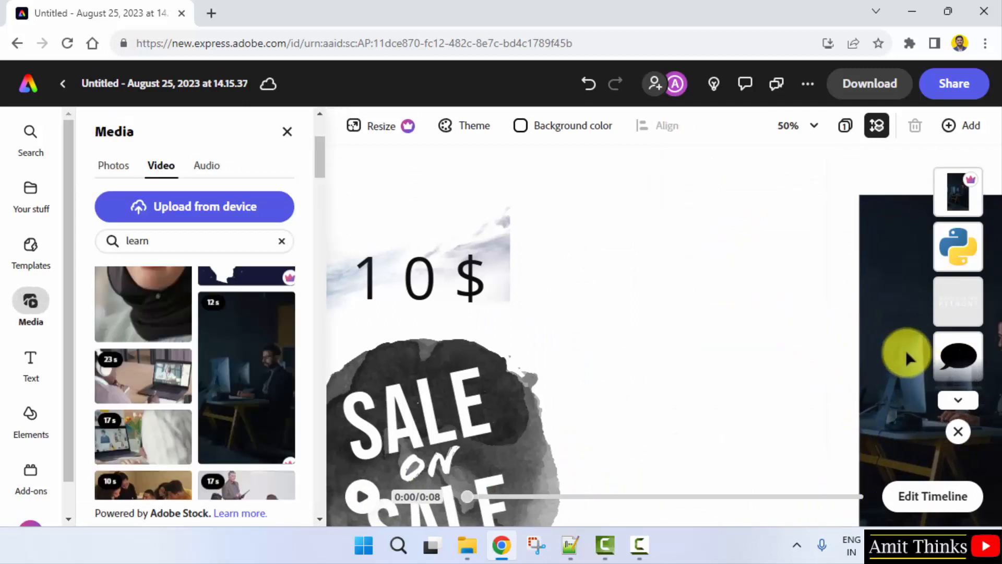
pyautogui.click(905, 356)
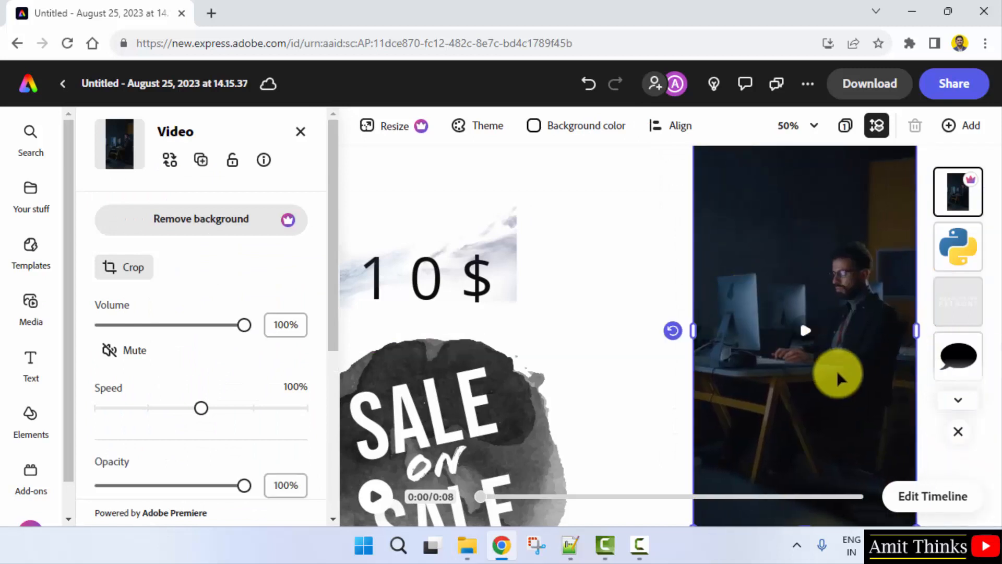
pyautogui.click(805, 334)
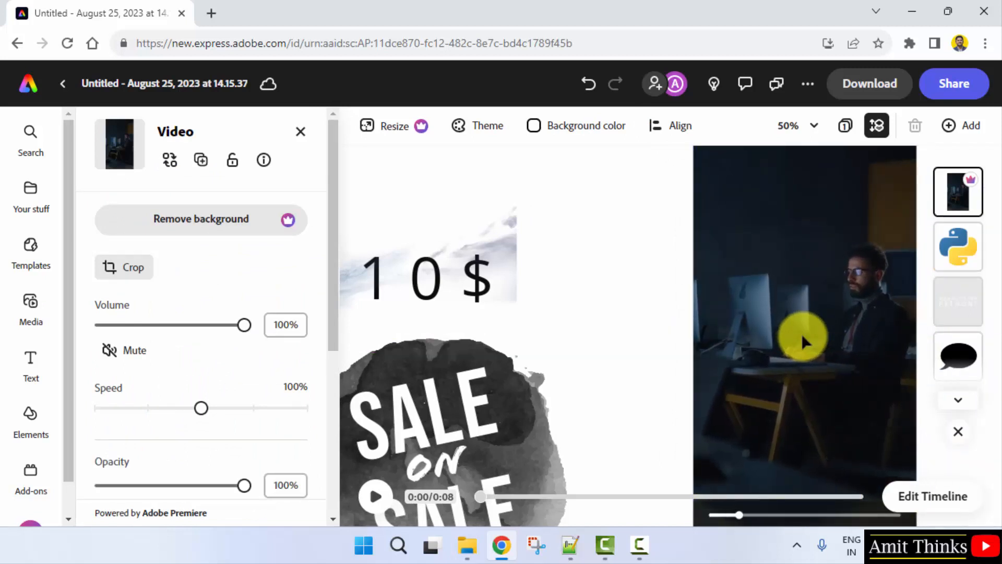
# Step: Delete the clip of the man at a computer from the page
pyautogui.click(811, 128)
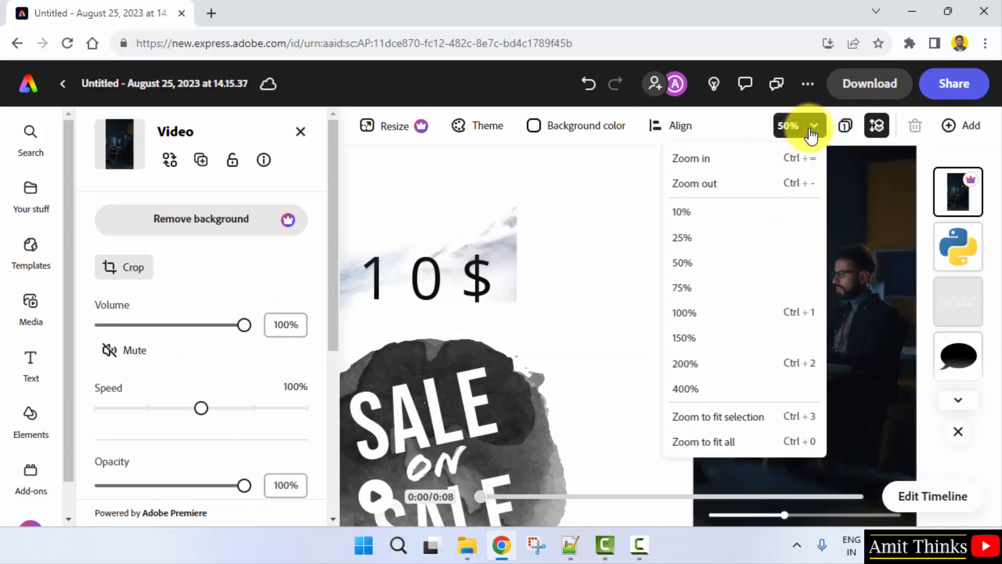
pyautogui.click(698, 239)
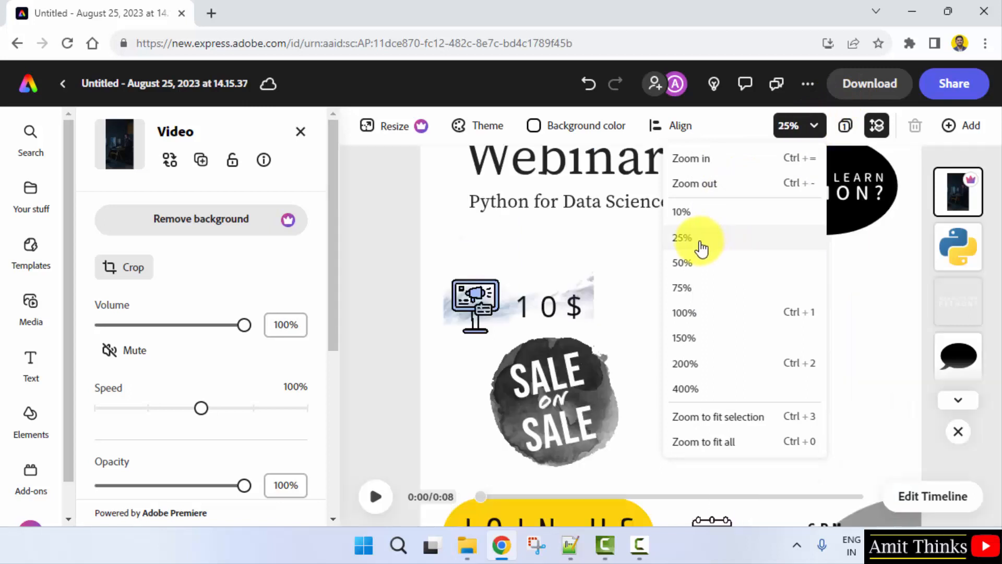
pyautogui.click(911, 349)
pyautogui.rightClick(766, 300)
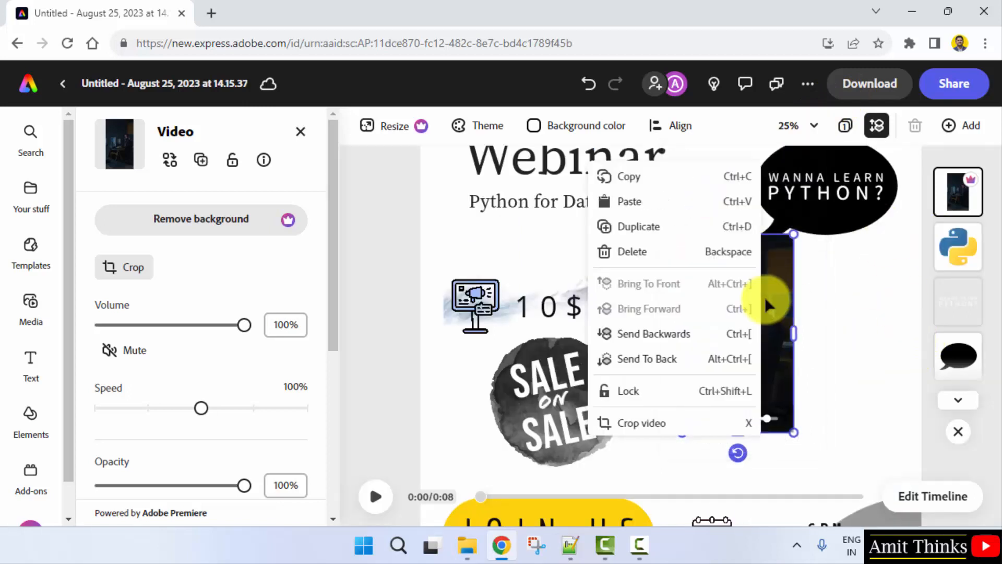
pyautogui.click(726, 258)
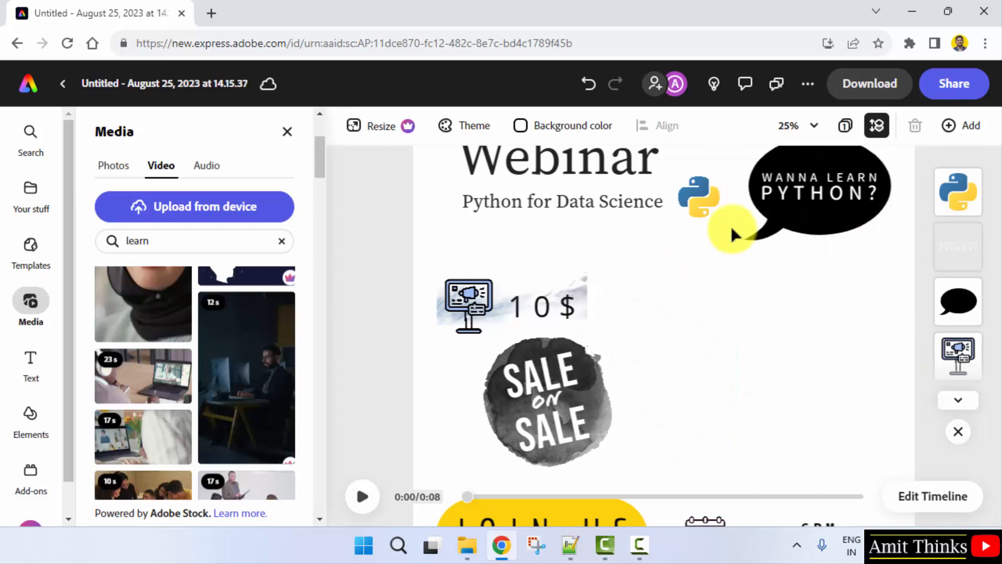
pyautogui.click(799, 125)
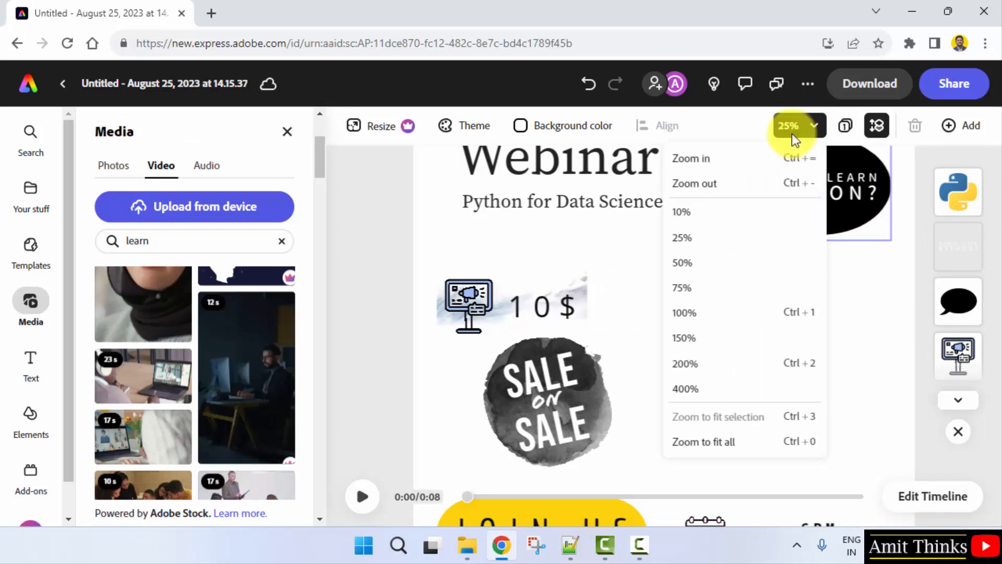
pyautogui.click(730, 215)
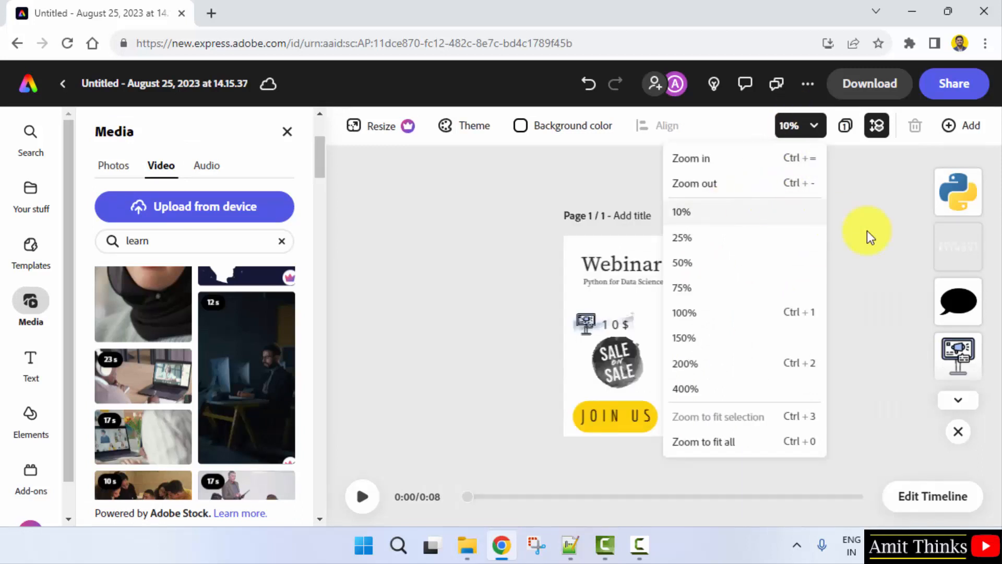
# Step: Insert the 10-second stock clip of a group gathered around a table from the "learn" video results
pyautogui.click(811, 159)
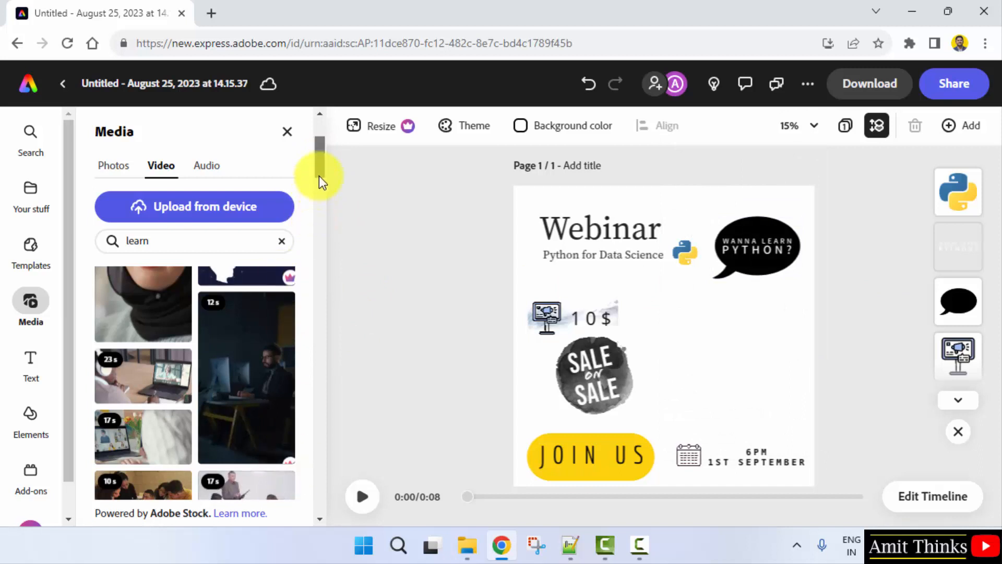
pyautogui.moveTo(318, 176); pyautogui.dragTo(318, 186)
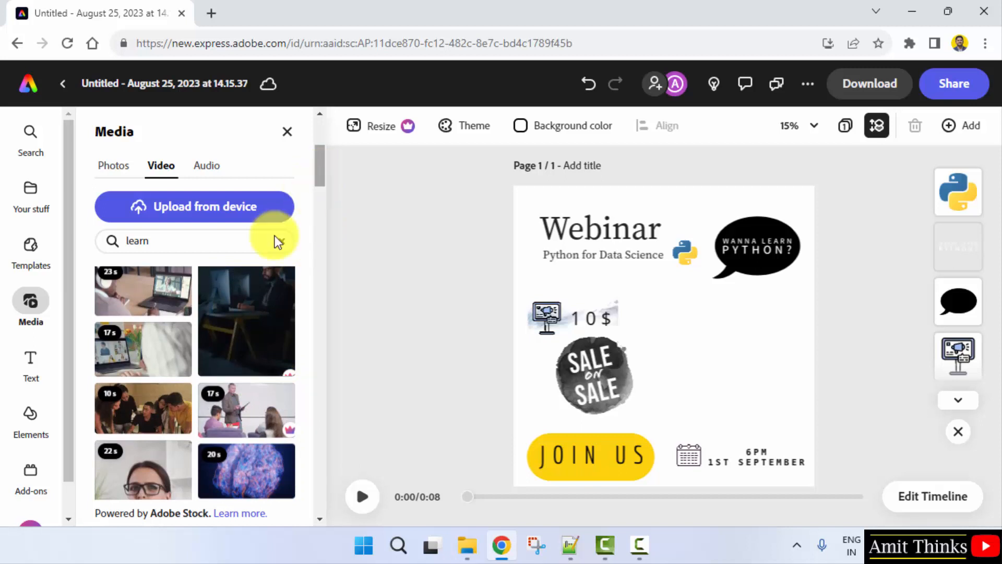
pyautogui.click(136, 417)
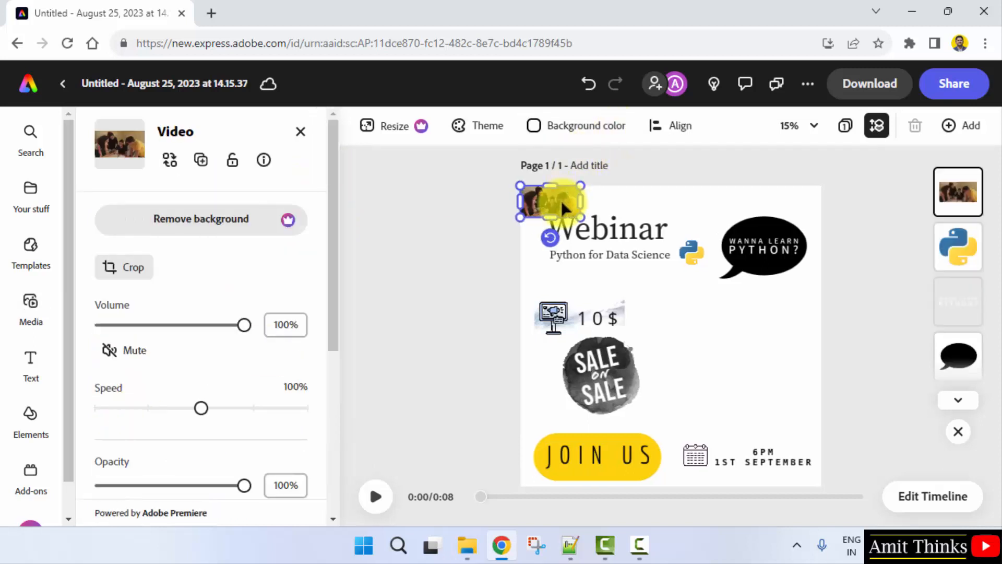
# Step: Place the group clip, enlarged, in the empty area right of the SALE badge and play it as a preview
pyautogui.moveTo(563, 209); pyautogui.dragTo(702, 324)
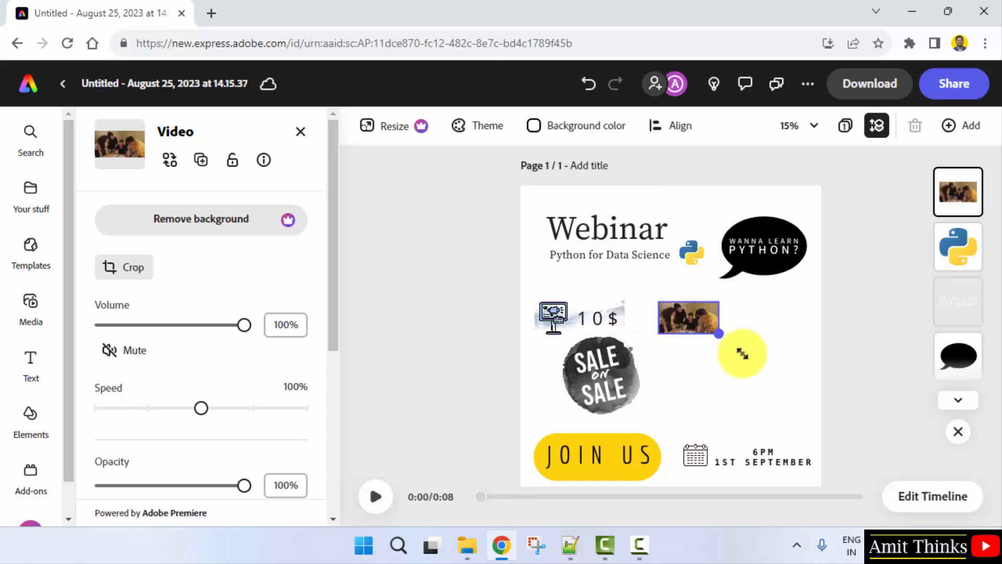
pyautogui.moveTo(743, 353); pyautogui.dragTo(814, 399)
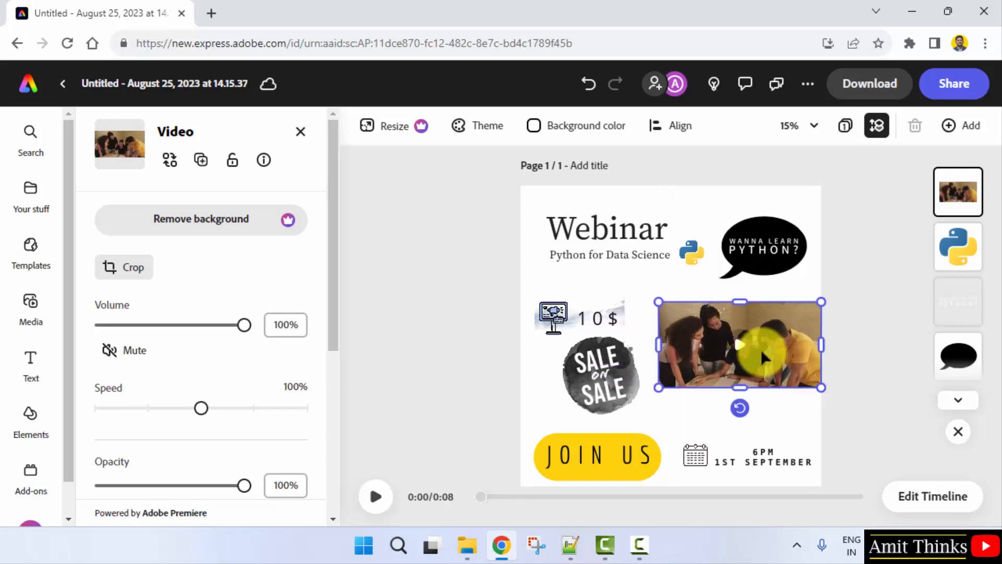
pyautogui.moveTo(762, 354); pyautogui.dragTo(756, 355)
pyautogui.click(740, 347)
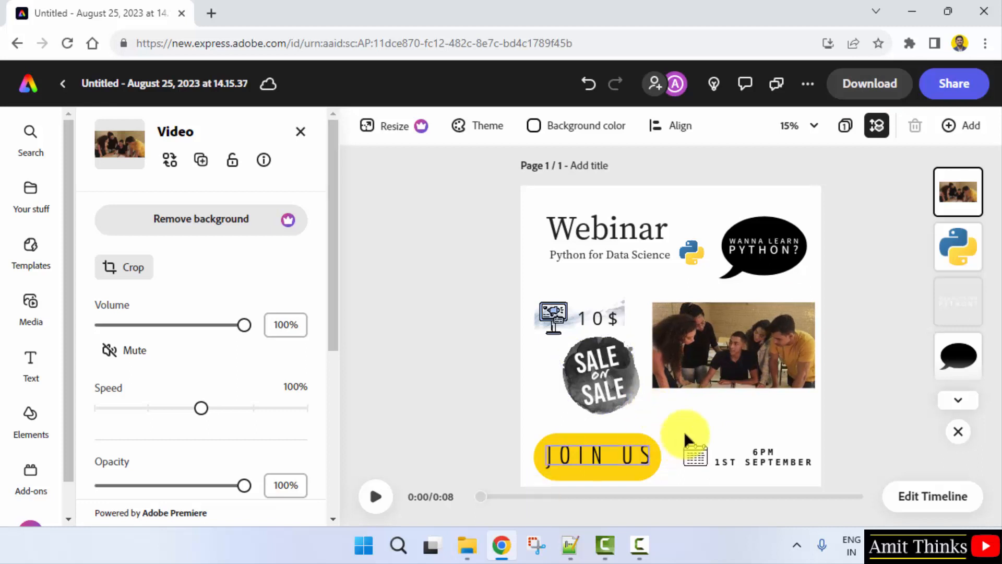
pyautogui.click(732, 347)
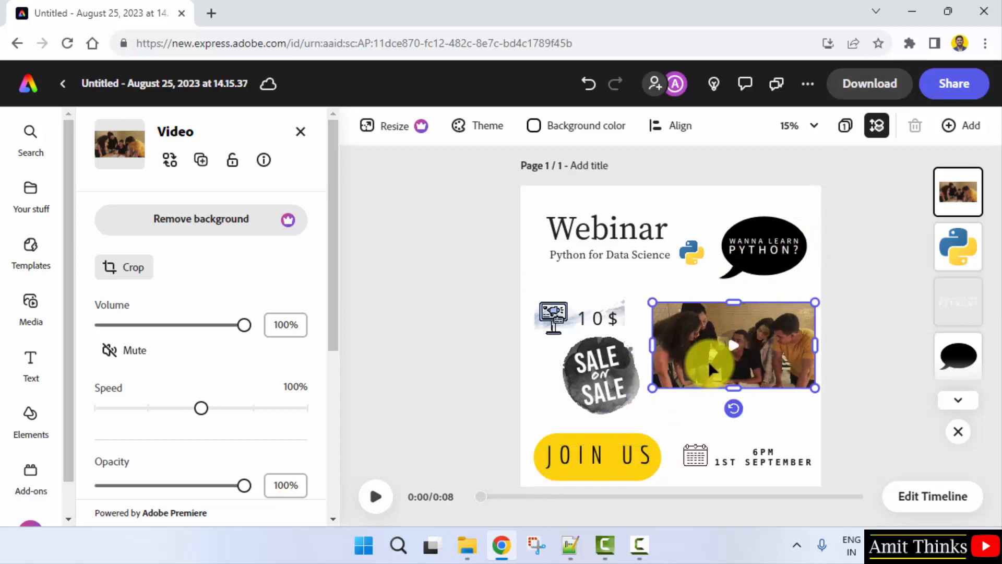
# Step: Trim the start of the scene in the timeline to a length of 5.4 s and play the shortened scene
pyautogui.click(922, 494)
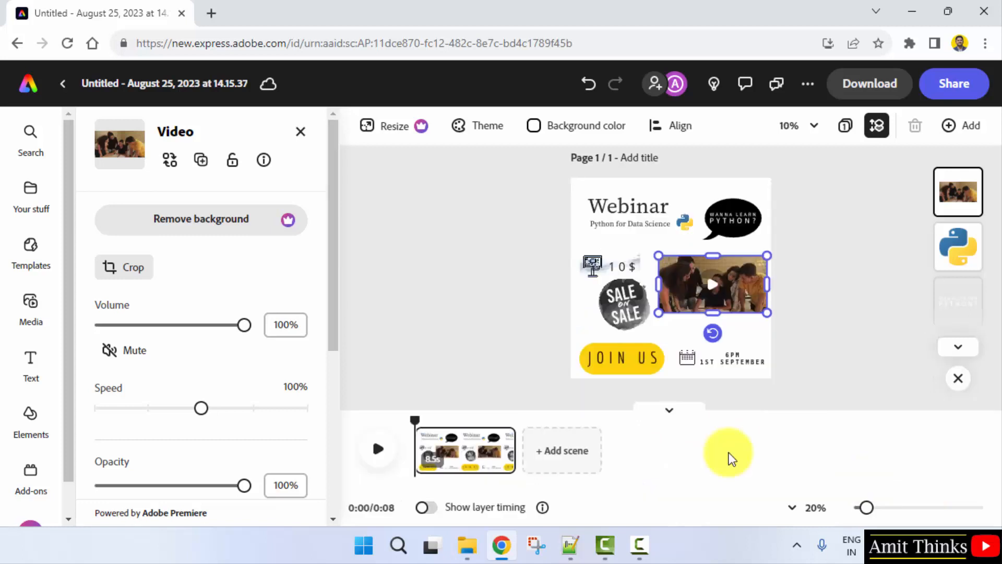
pyautogui.click(417, 460)
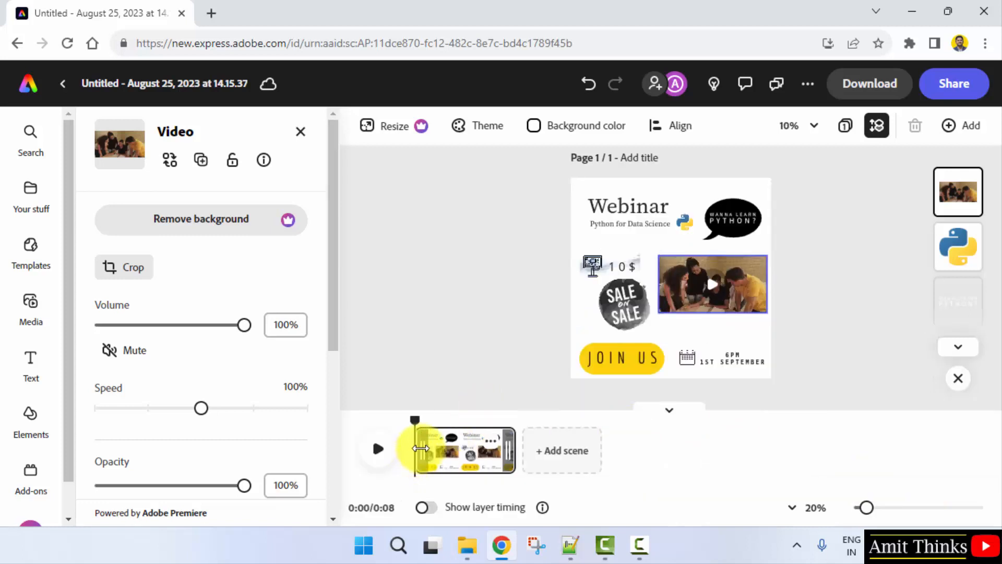
pyautogui.moveTo(420, 448); pyautogui.dragTo(474, 442)
pyautogui.click(378, 450)
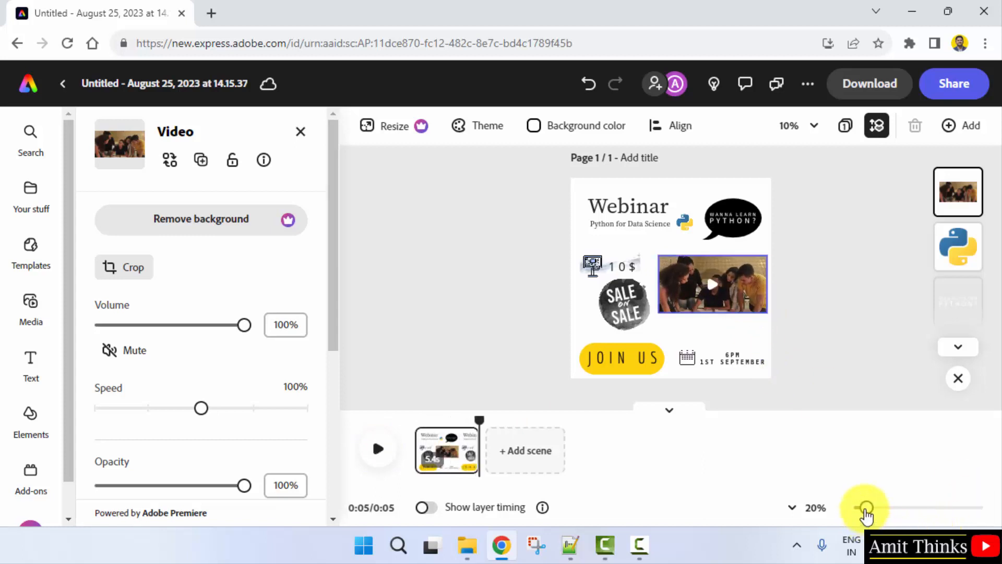
pyautogui.moveTo(866, 508)
pyautogui.mouseDown()
pyautogui.moveTo(880, 511)
pyautogui.moveTo(864, 511)
pyautogui.mouseUp()
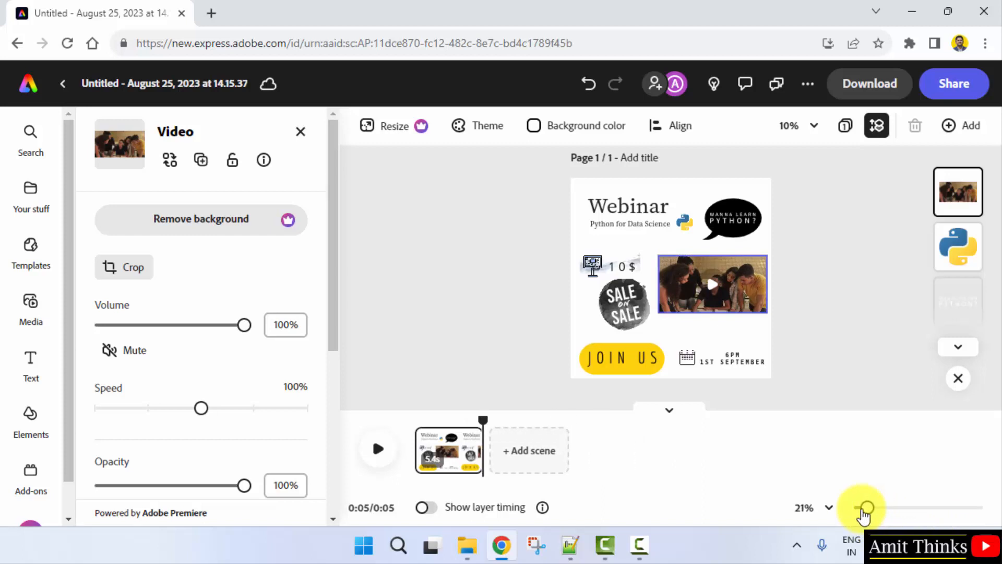